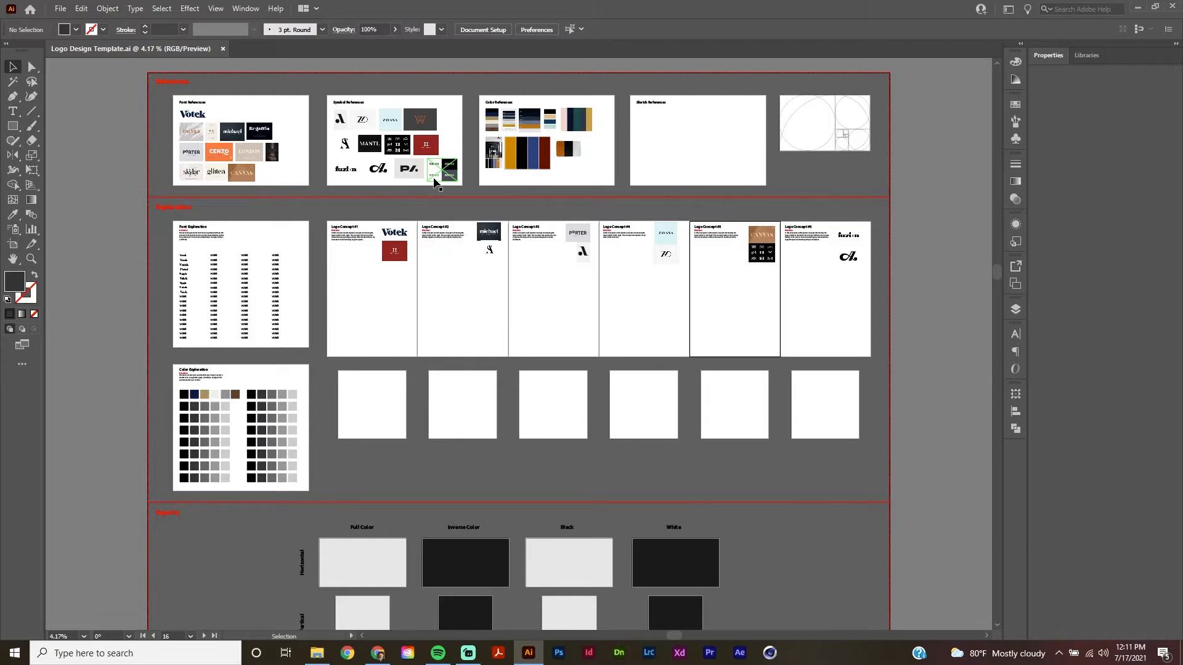
# Step: Examine the font, symbol, color and sketch reference artboards in the logo design template
pyautogui.press('z')
pyautogui.click(337, 188)
pyautogui.click(309, 177)
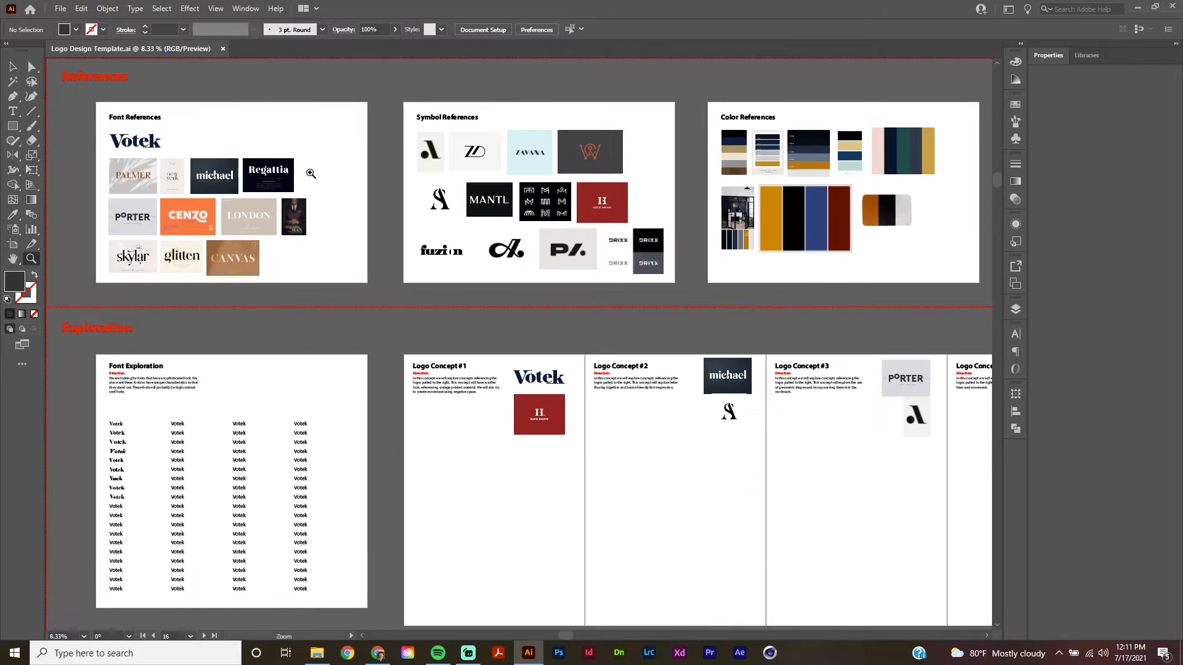
pyautogui.press('v')
pyautogui.moveTo(630, 233); pyautogui.dragTo(449, 247)
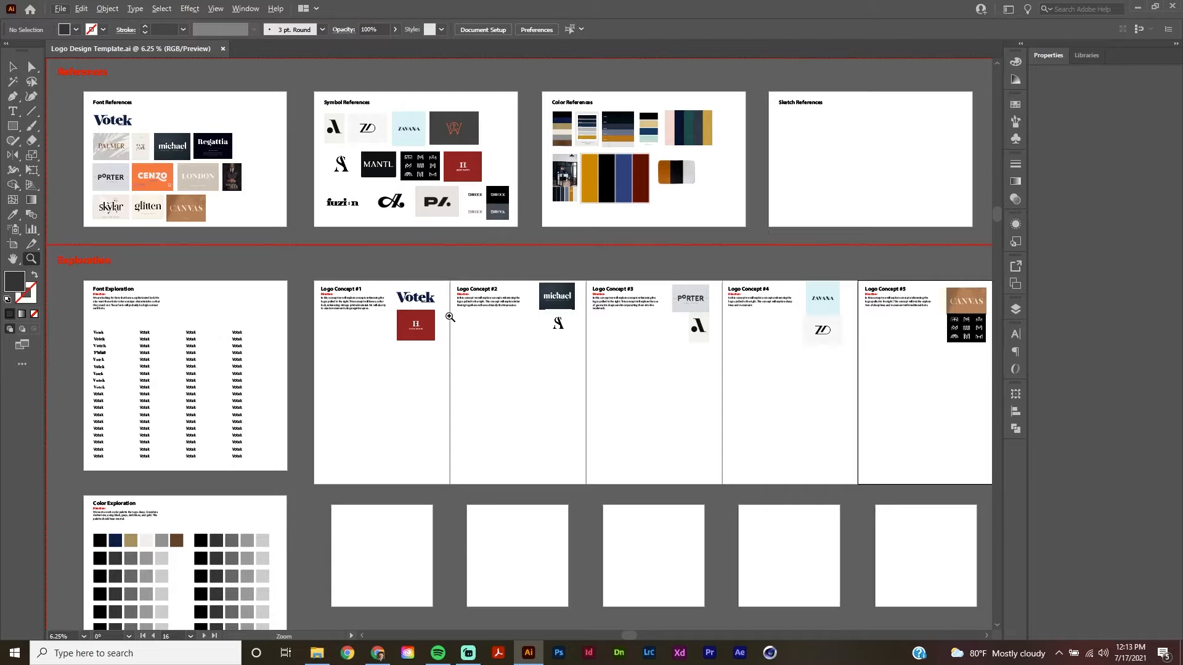
pyautogui.click(194, 194)
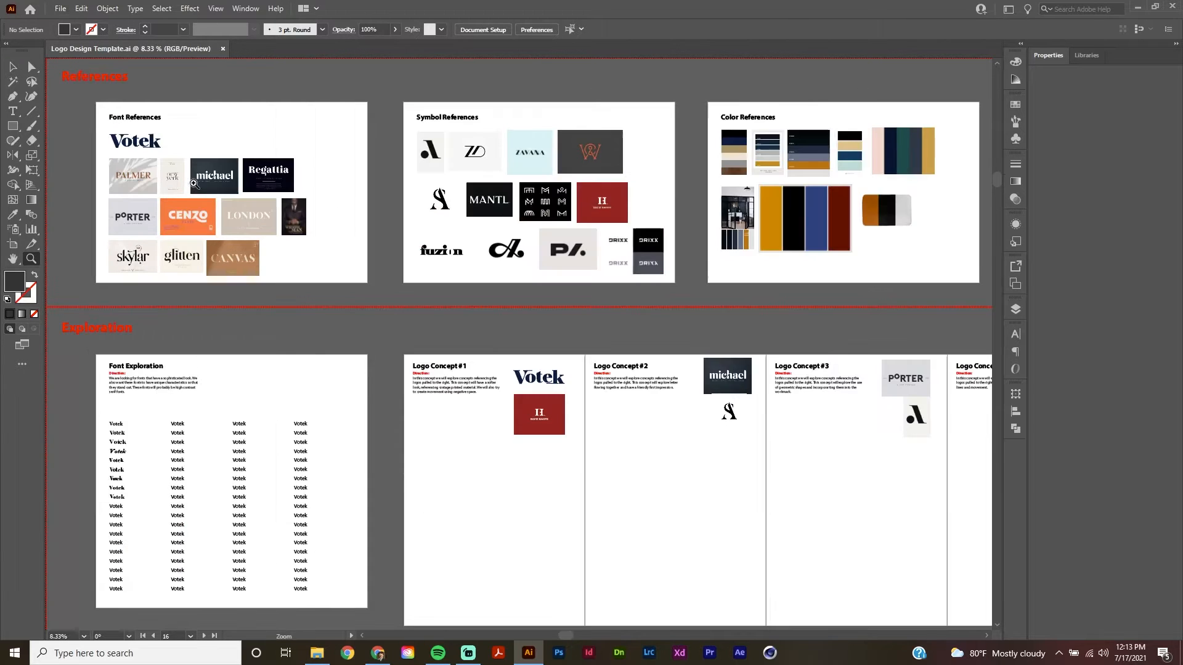
pyautogui.press('h')
pyautogui.moveTo(609, 214); pyautogui.dragTo(484, 223)
pyautogui.moveTo(740, 221); pyautogui.dragTo(503, 239)
pyautogui.moveTo(672, 254); pyautogui.dragTo(470, 240)
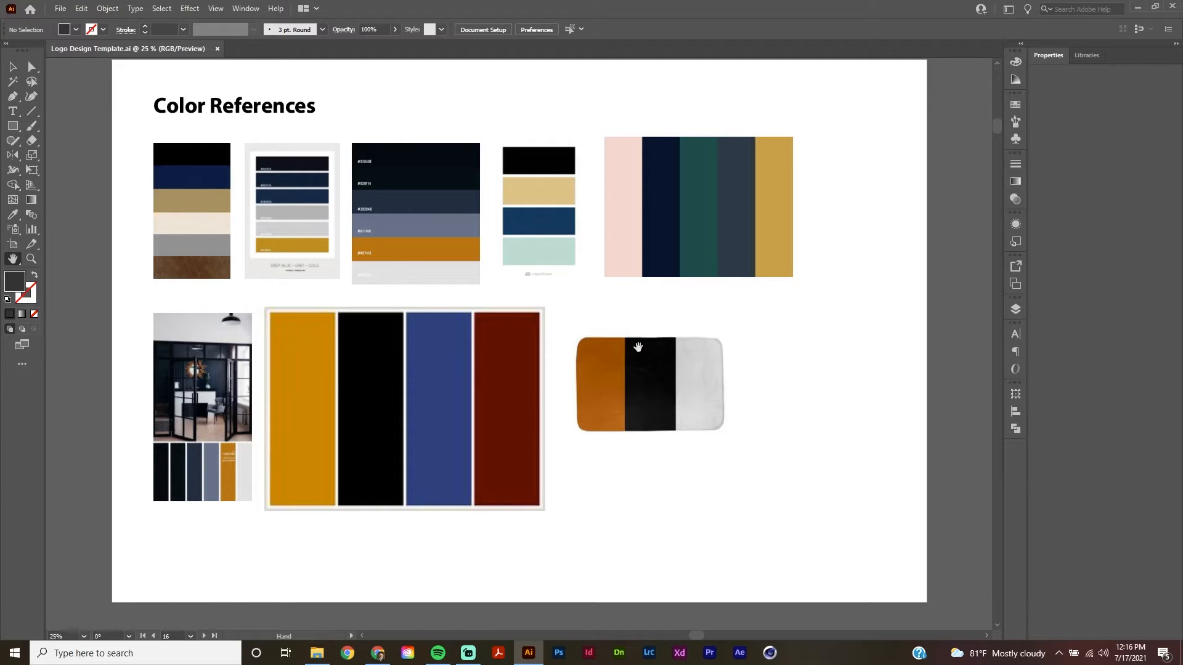
pyautogui.moveTo(930, 326); pyautogui.dragTo(400, 327)
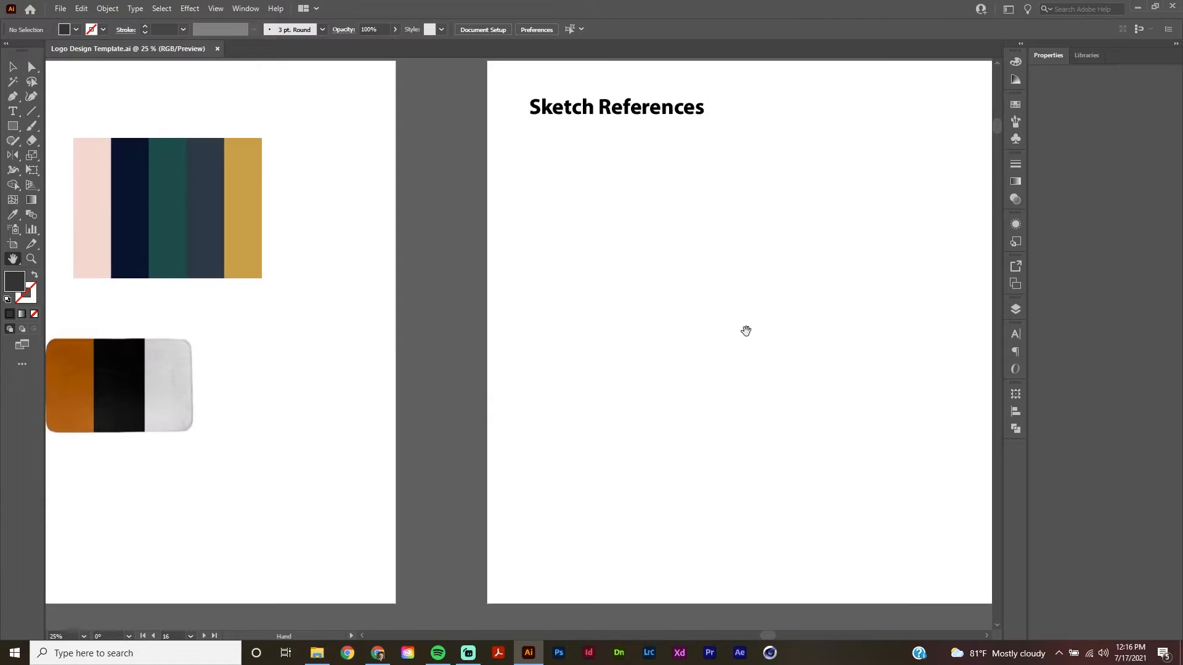
pyautogui.moveTo(760, 333); pyautogui.dragTo(468, 345)
pyautogui.moveTo(549, 346); pyautogui.dragTo(489, 349)
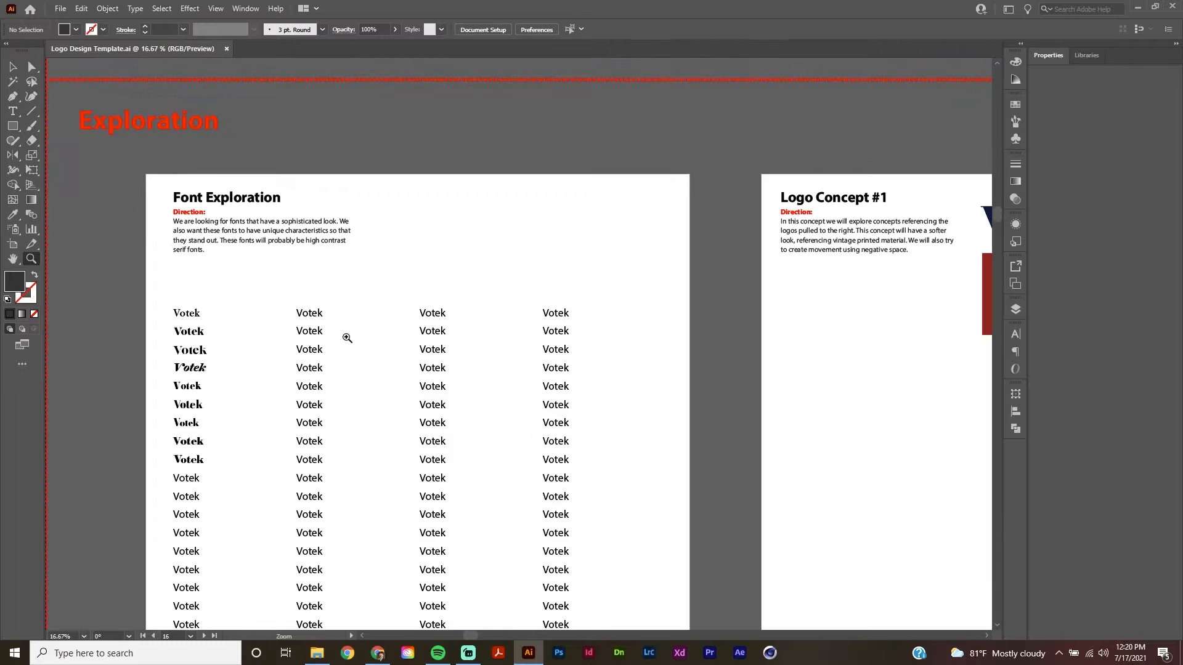
# Step: Read the directions on the Font Exploration artboard and on the Logo Concept artboards #1 to #6
pyautogui.scroll(-3, 347, 338)
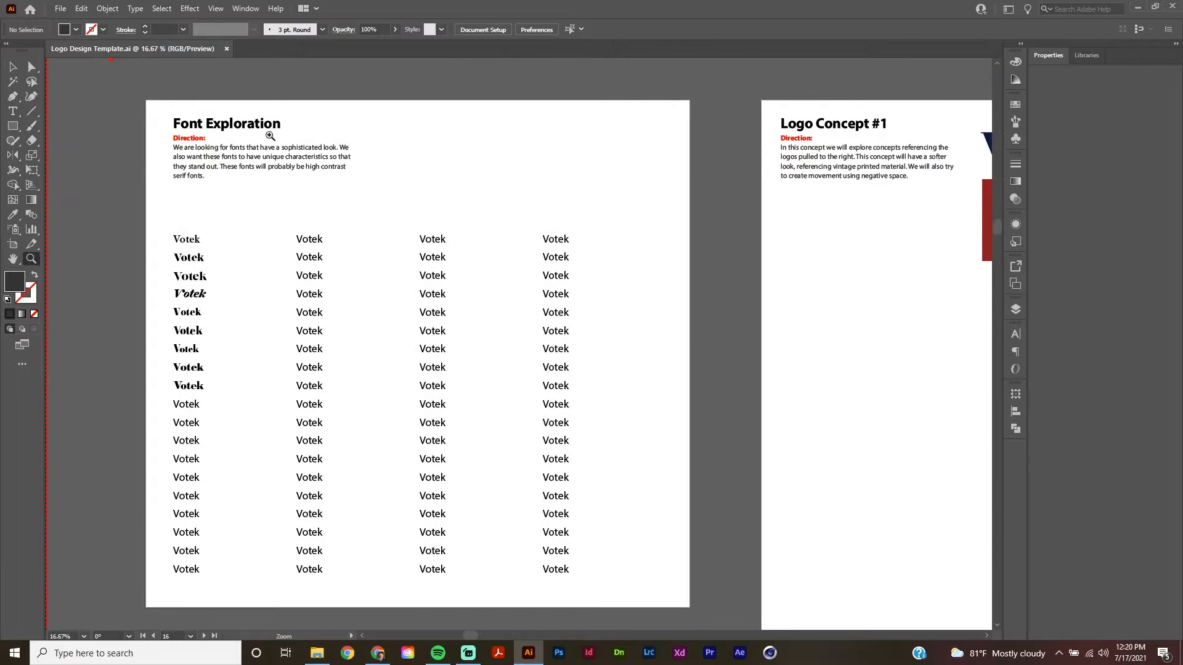
pyautogui.click(321, 202)
pyautogui.scroll(-2, 231, 194)
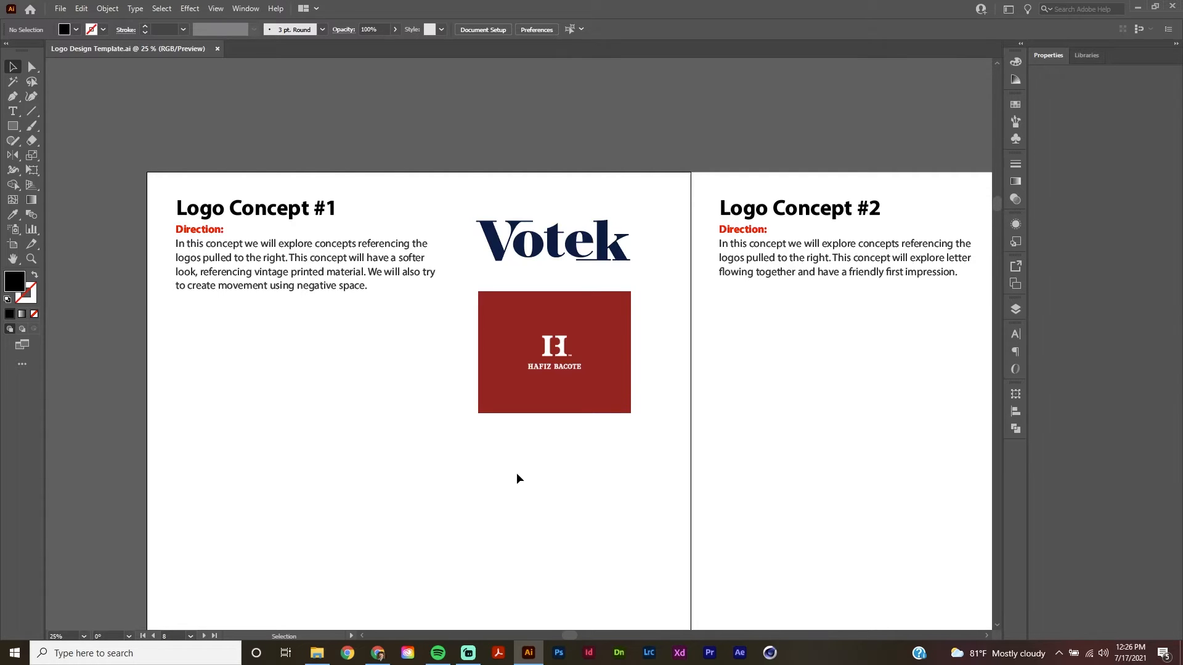
pyautogui.hscroll(5, 516, 478)
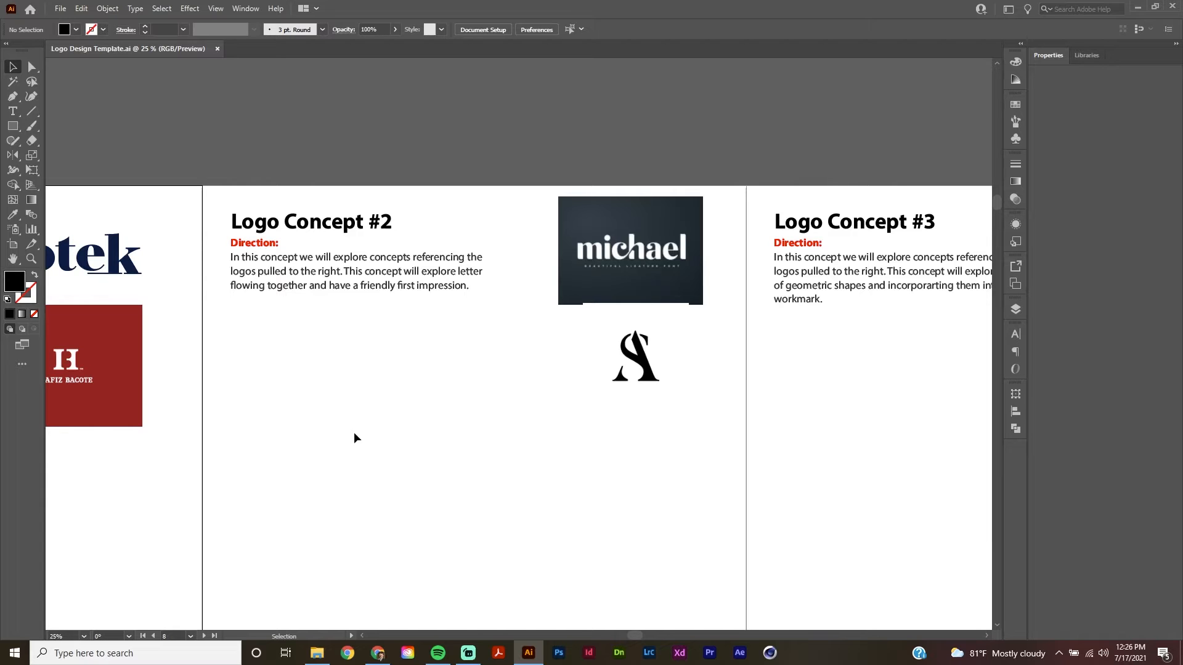
pyautogui.hscroll(5, 382, 400)
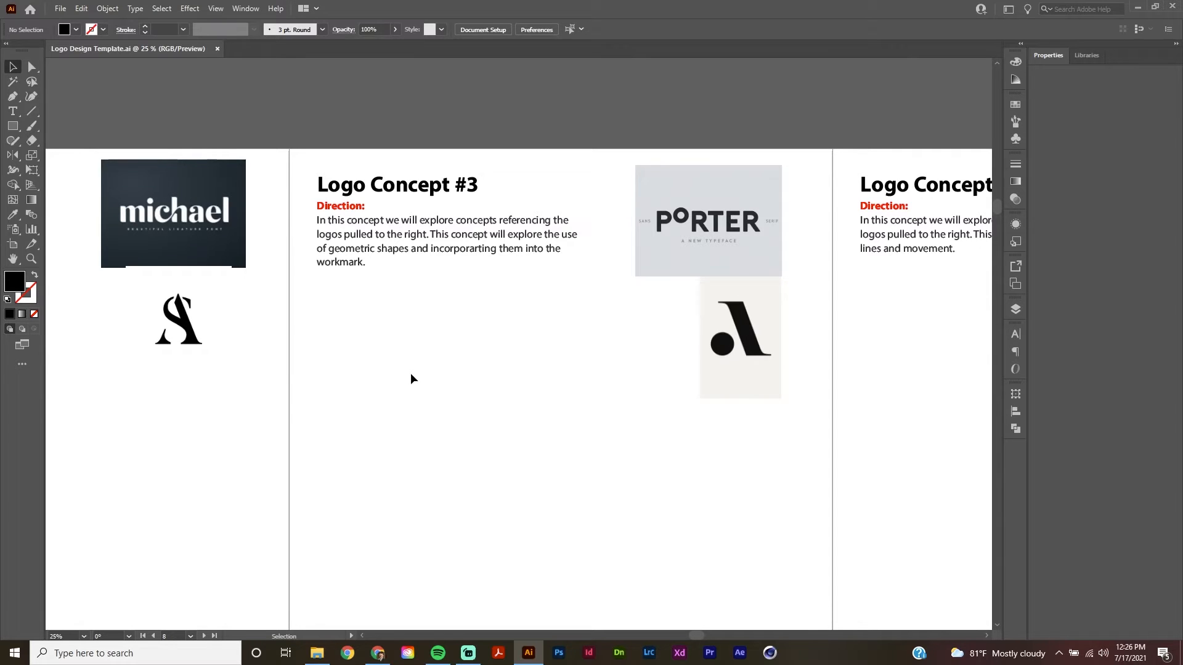
pyautogui.hscroll(5, 412, 372)
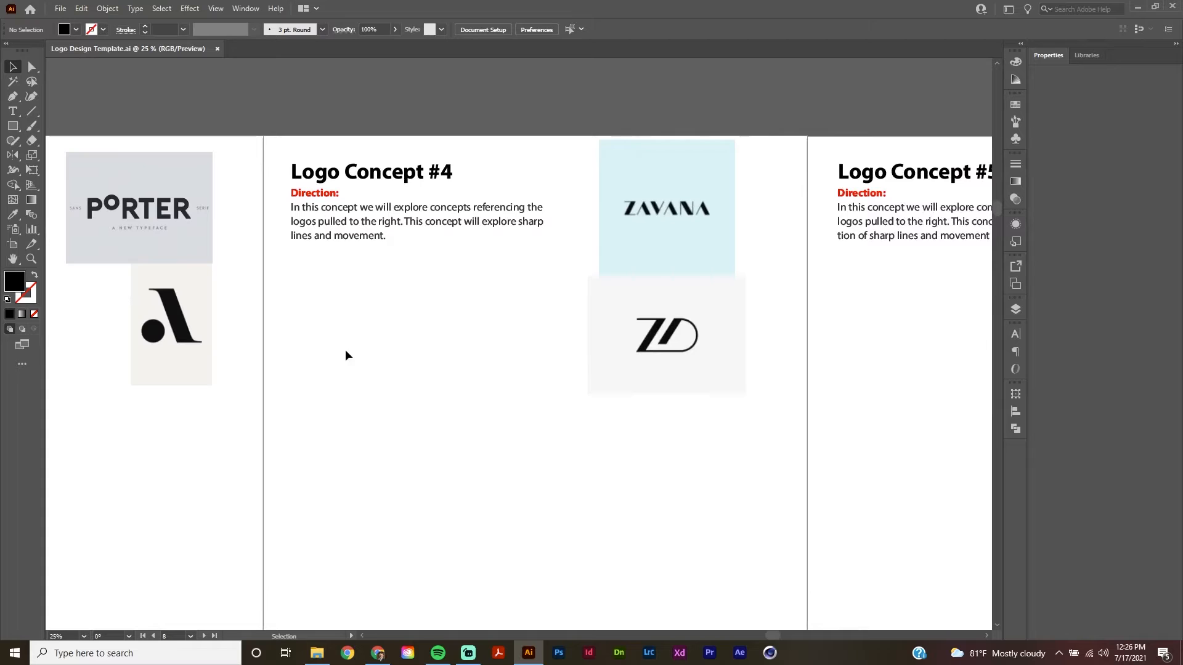
pyautogui.hscroll(5, 345, 349)
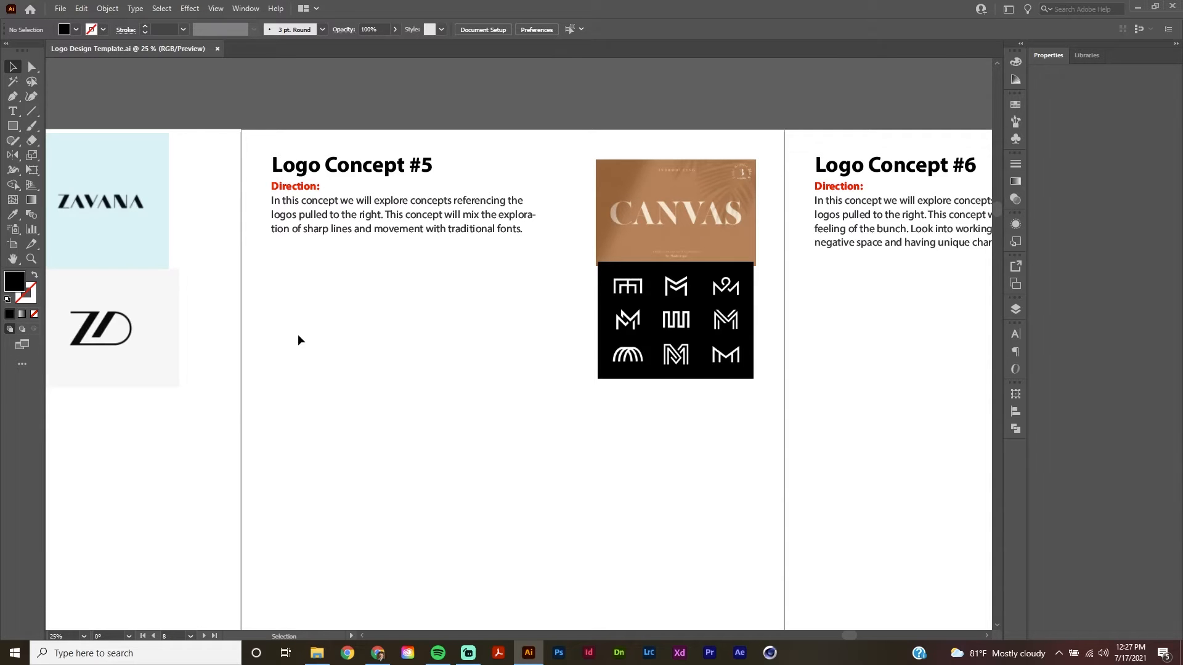
pyautogui.hscroll(5, 298, 335)
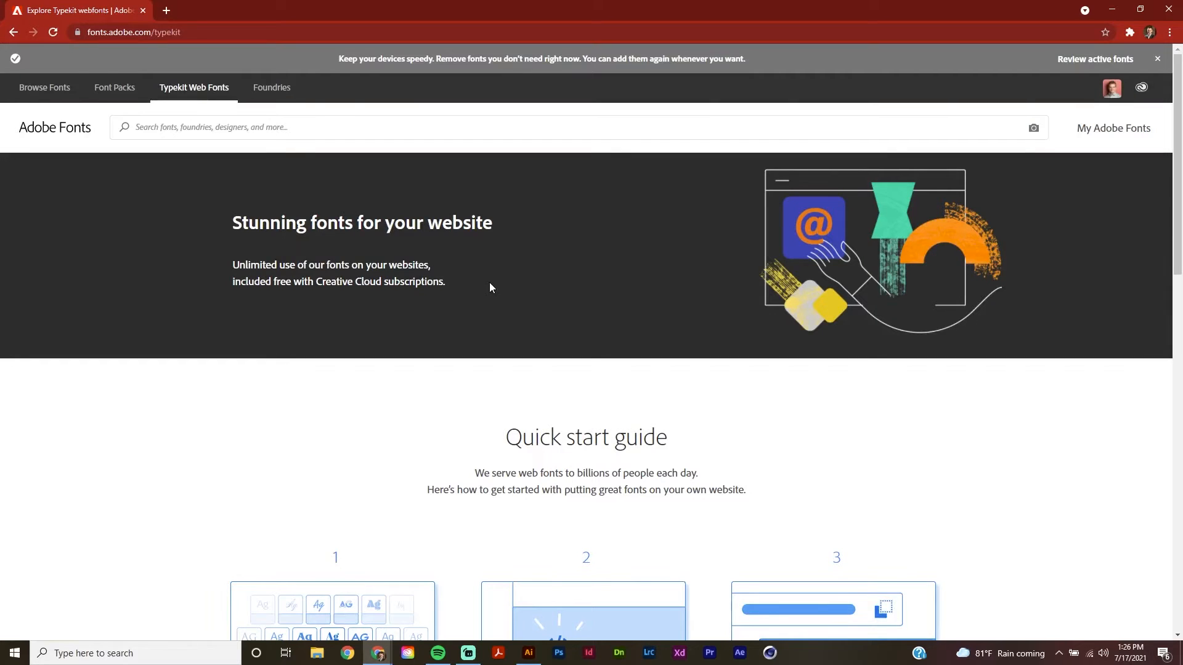
# Step: Browse the Adobe Fonts library with "Votek" as the sample text
pyautogui.click(50, 87)
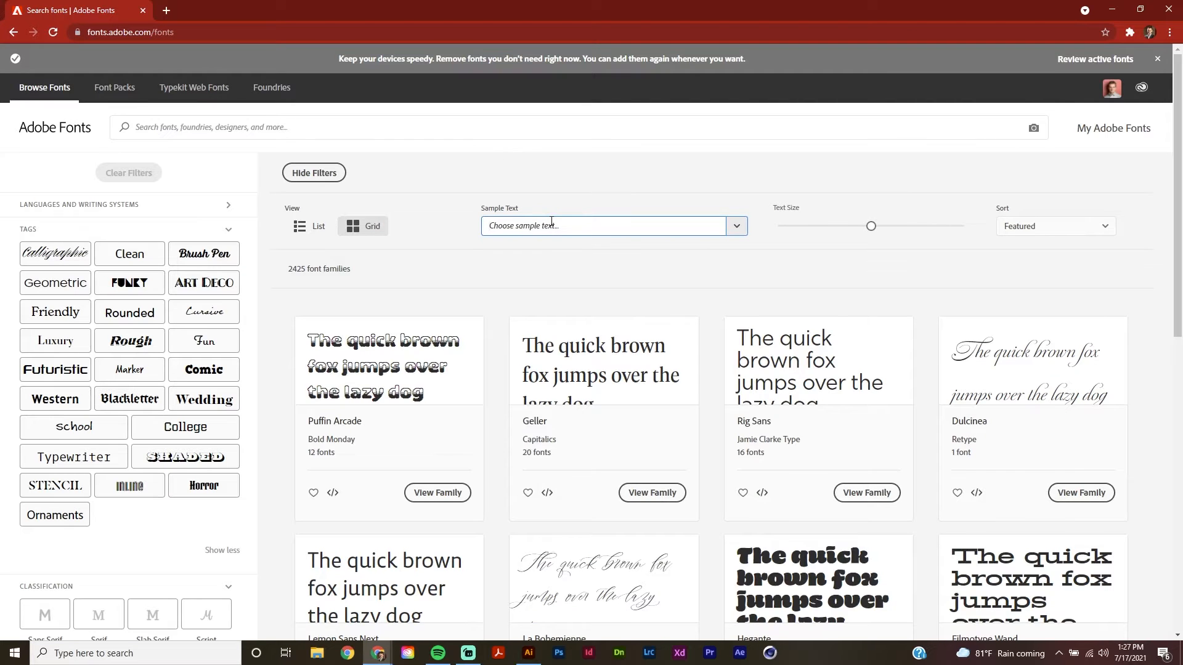
pyautogui.write('Votek')
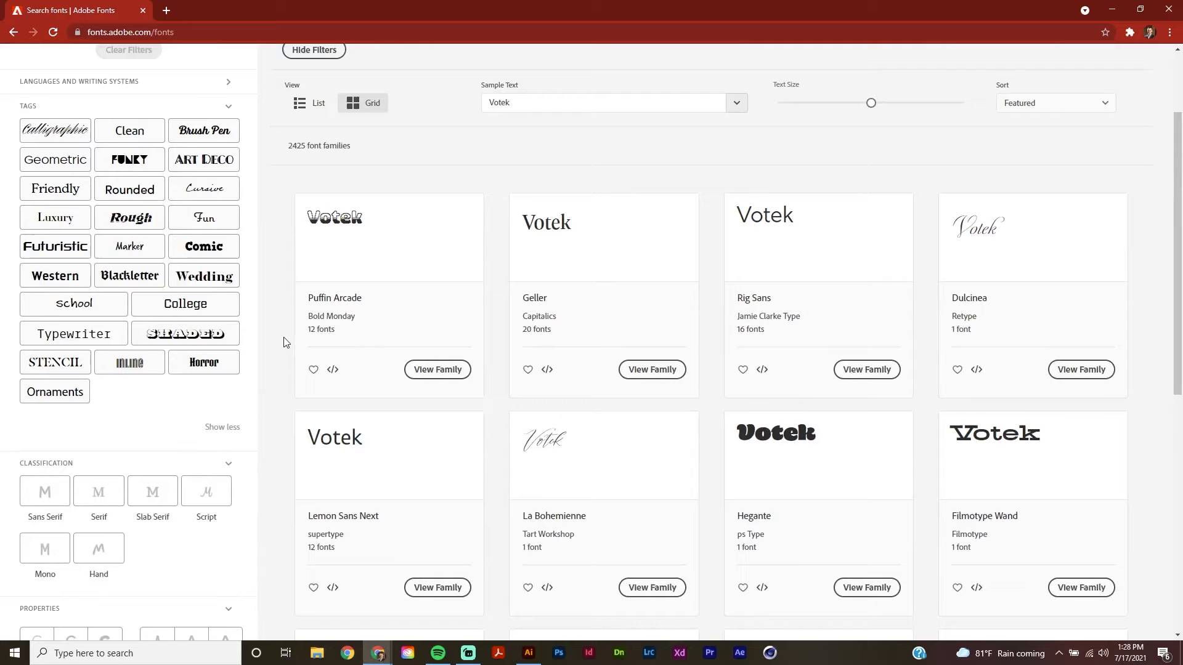
pyautogui.scroll(-5, 285, 341)
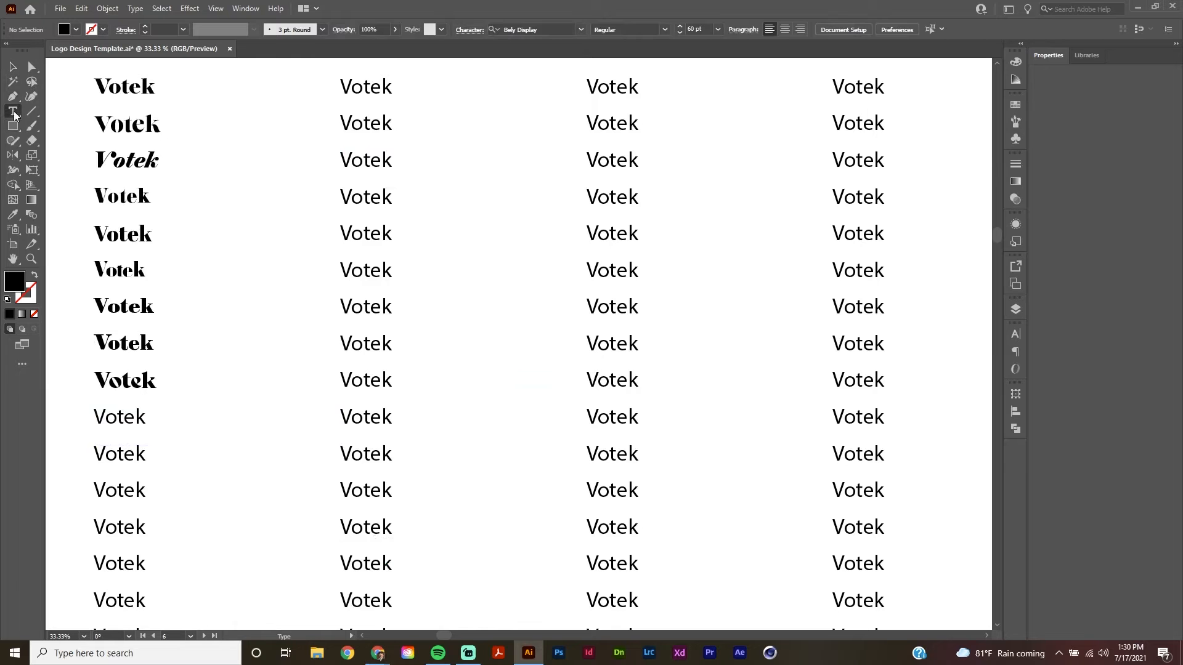
# Step: Set the tenth Votek sample in the first column of the Font Exploration artboard to the font EloquentJFSmallCapsPro Regular
pyautogui.press('t')
pyautogui.doubleClick(111, 424)
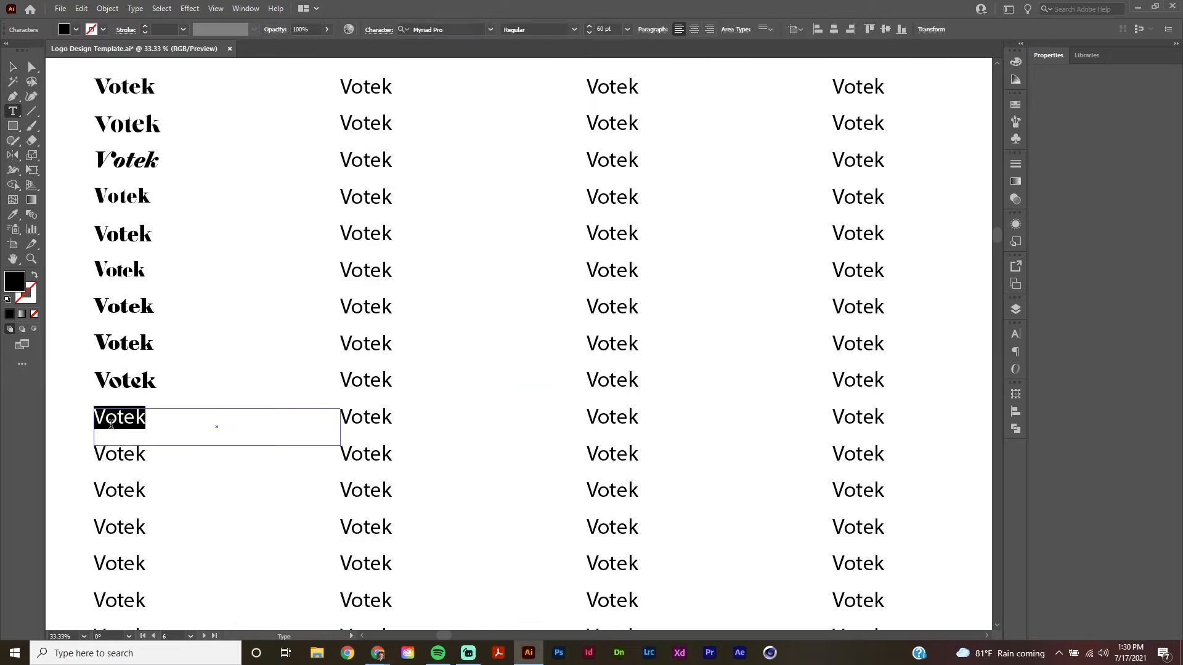
pyautogui.write('eloqu')
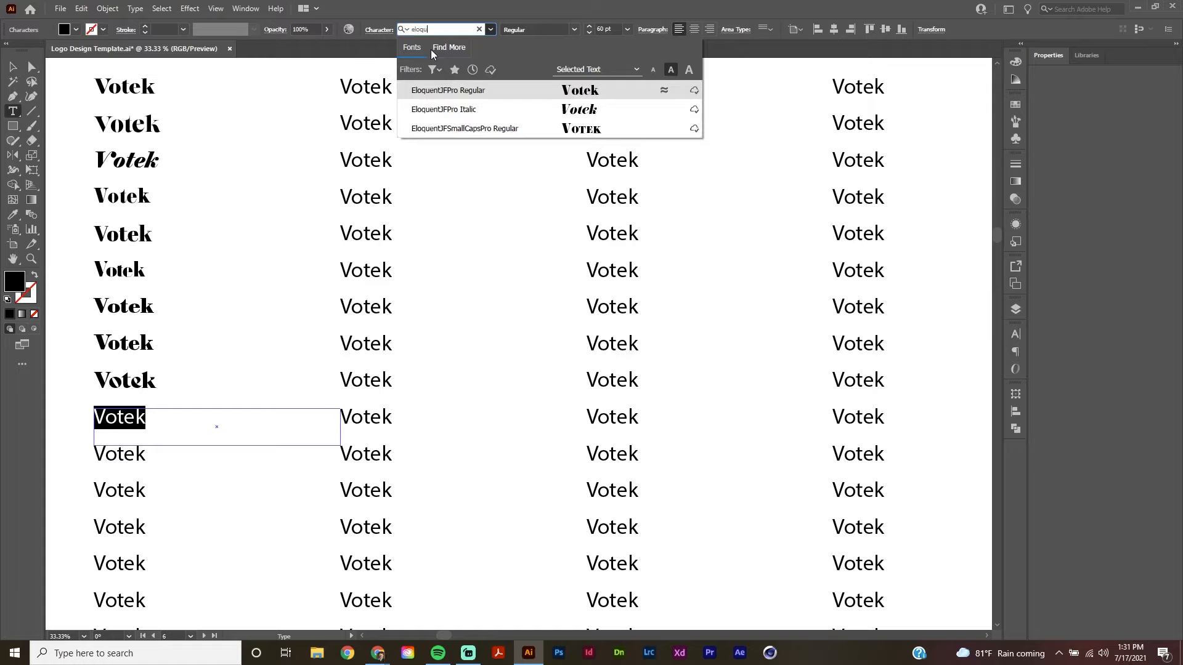
pyautogui.click(464, 128)
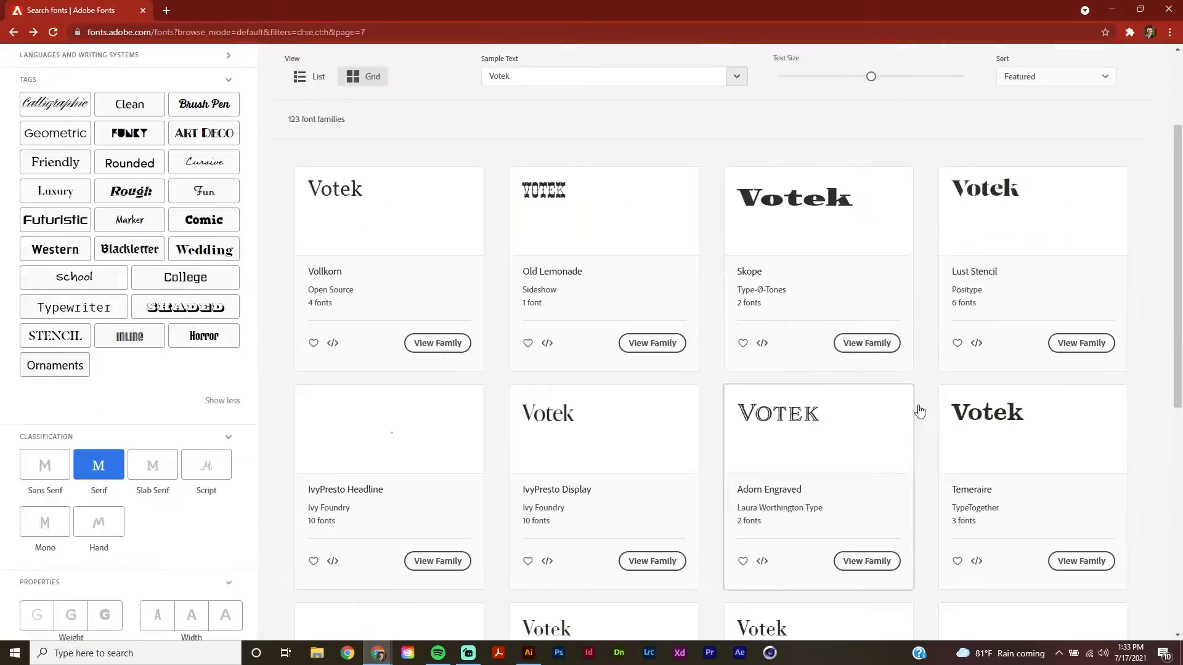
# Step: Look through the serif font families on Adobe Fonts with Votek as preview text for further candidates
pyautogui.scroll(-2, 705, 352)
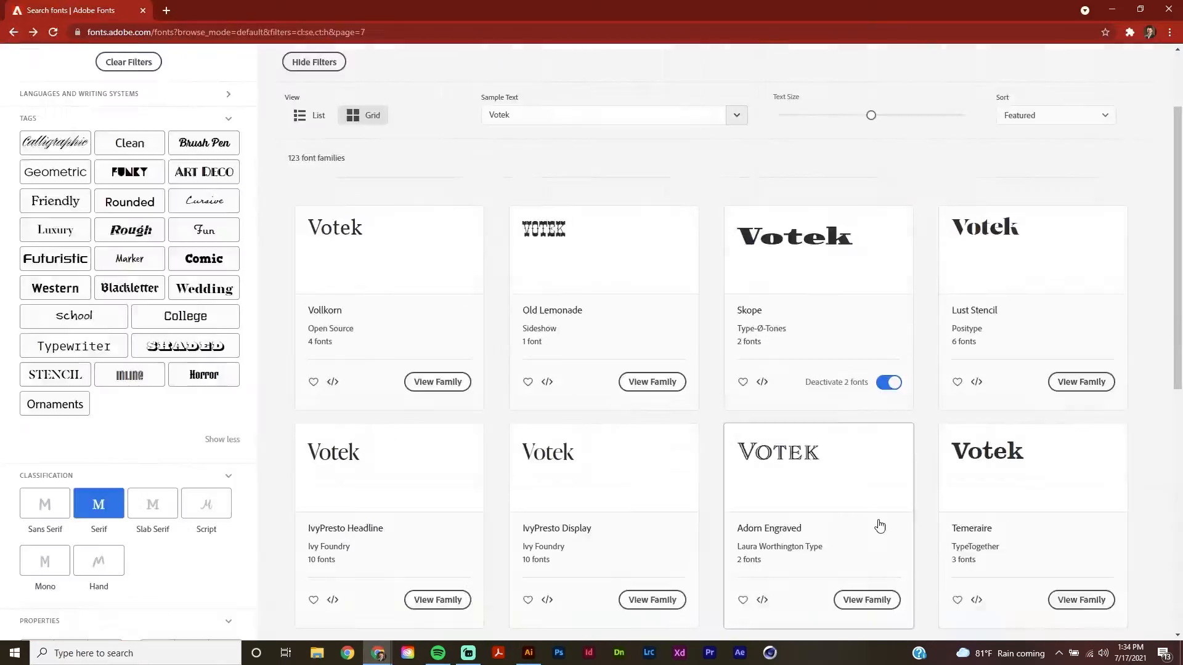
pyautogui.scroll(-3, 879, 523)
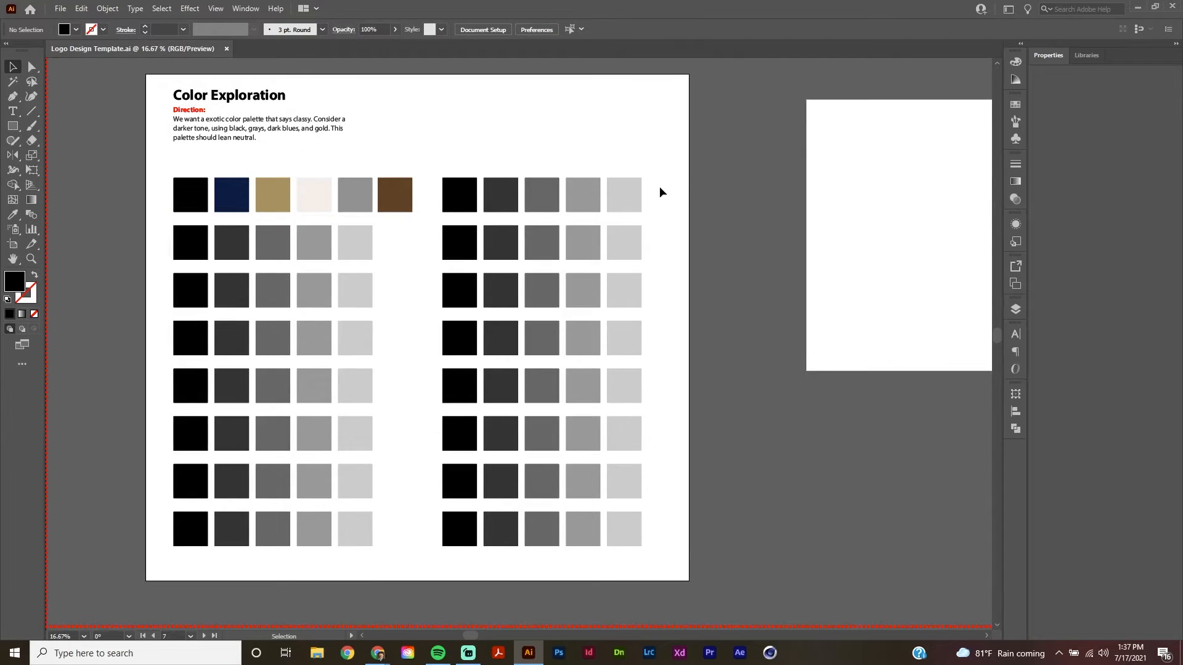
# Step: Move a reference palette beside the Color Exploration artboard and sample its gold into the sixth swatch of the second row
pyautogui.press('z')
pyautogui.keyDown('alt'); pyautogui.click(761, 202); pyautogui.keyUp('alt')
pyautogui.keyDown('alt'); pyautogui.click(761, 202); pyautogui.keyUp('alt')
pyautogui.scroll(8, 608, 280)
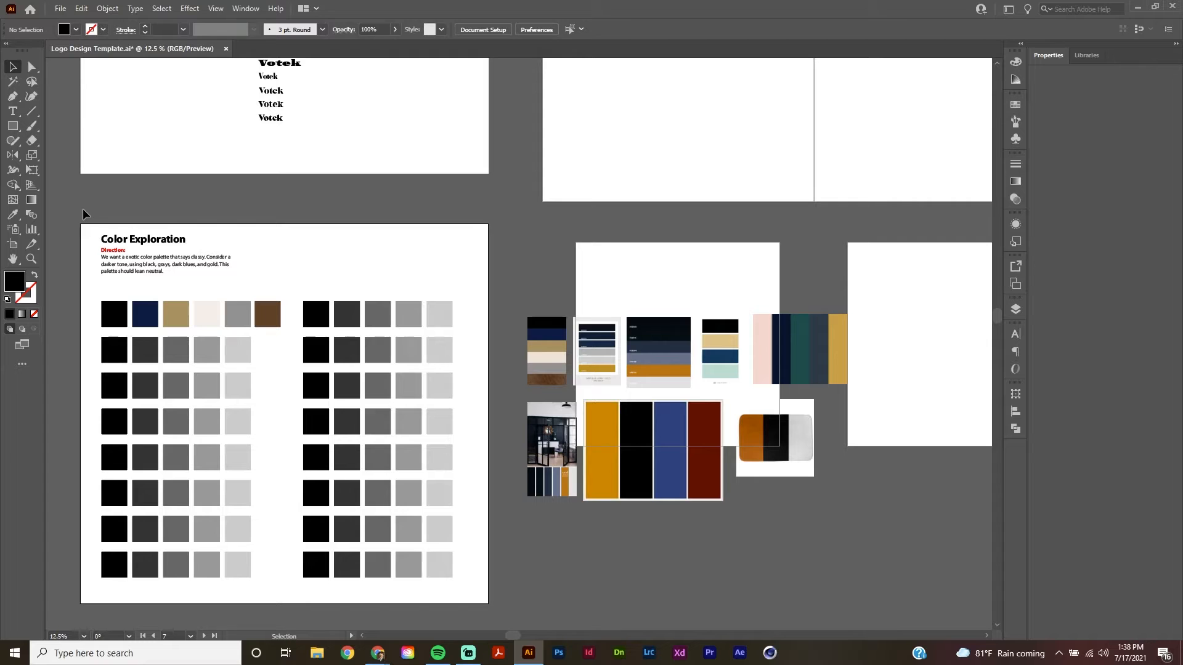
pyautogui.moveTo(546, 351)
pyautogui.mouseDown()
pyautogui.moveTo(723, 356)
pyautogui.moveTo(601, 332)
pyautogui.mouseUp()
pyautogui.click(267, 350)
pyautogui.click(625, 365)
# Step: Enlarge the interior photo palette and sample its darkest navy into the first swatch of the fourth row
pyautogui.moveTo(830, 456); pyautogui.dragTo(575, 297)
pyautogui.click(114, 422)
pyautogui.press('i')
pyautogui.click(589, 449)
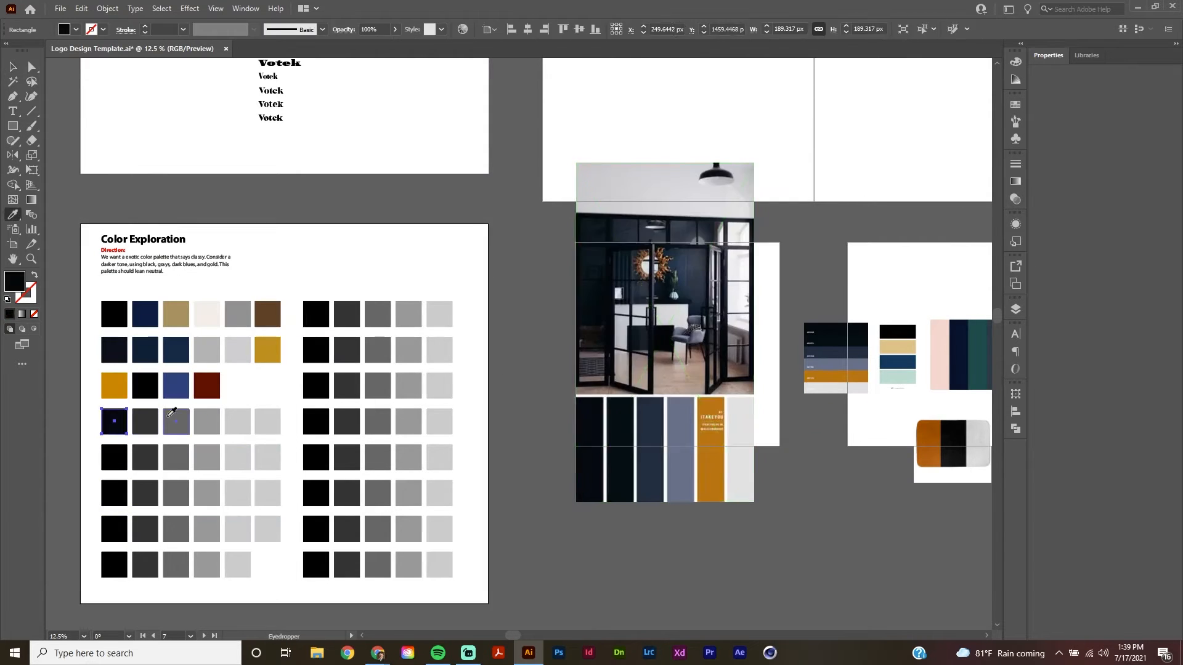
# Step: Move the dark blue and orange reference palette closer to the artboard and select the first swatch of the fifth row
pyautogui.moveTo(836, 358); pyautogui.dragTo(645, 338)
pyautogui.hotkey('ctrl', '+')
pyautogui.click(114, 457)
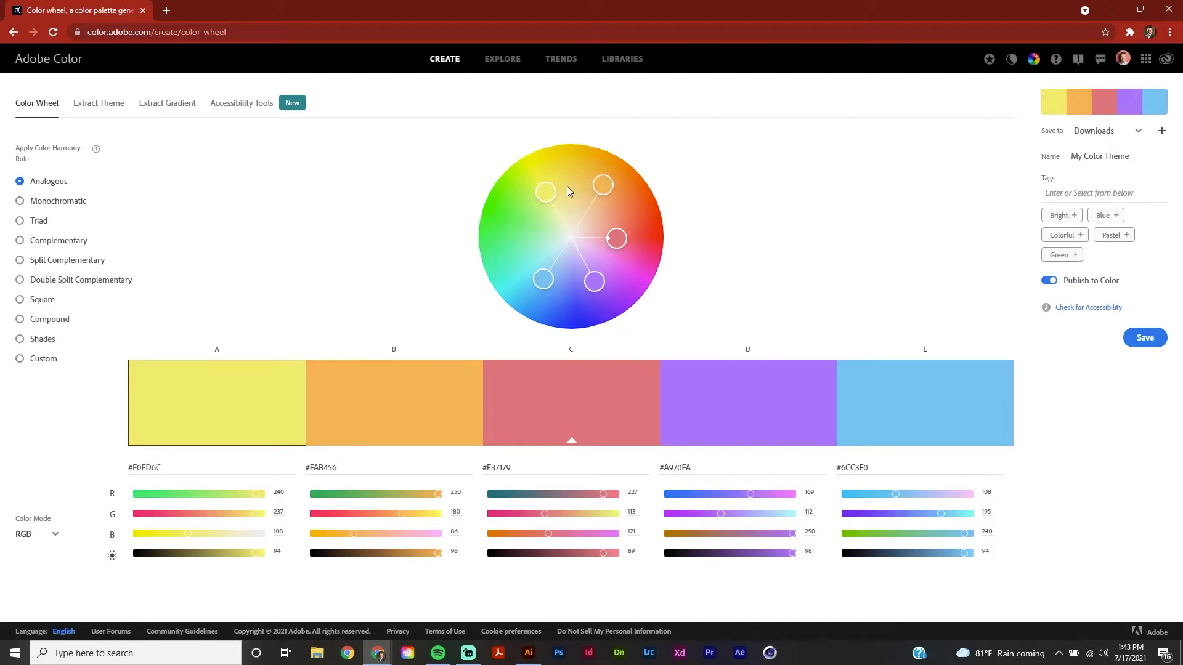
# Step: Adjust the colors on the Adobe Color wheel and try the Monochromatic and Triad harmony rules
pyautogui.moveTo(567, 192); pyautogui.dragTo(599, 184)
pyautogui.click(22, 202)
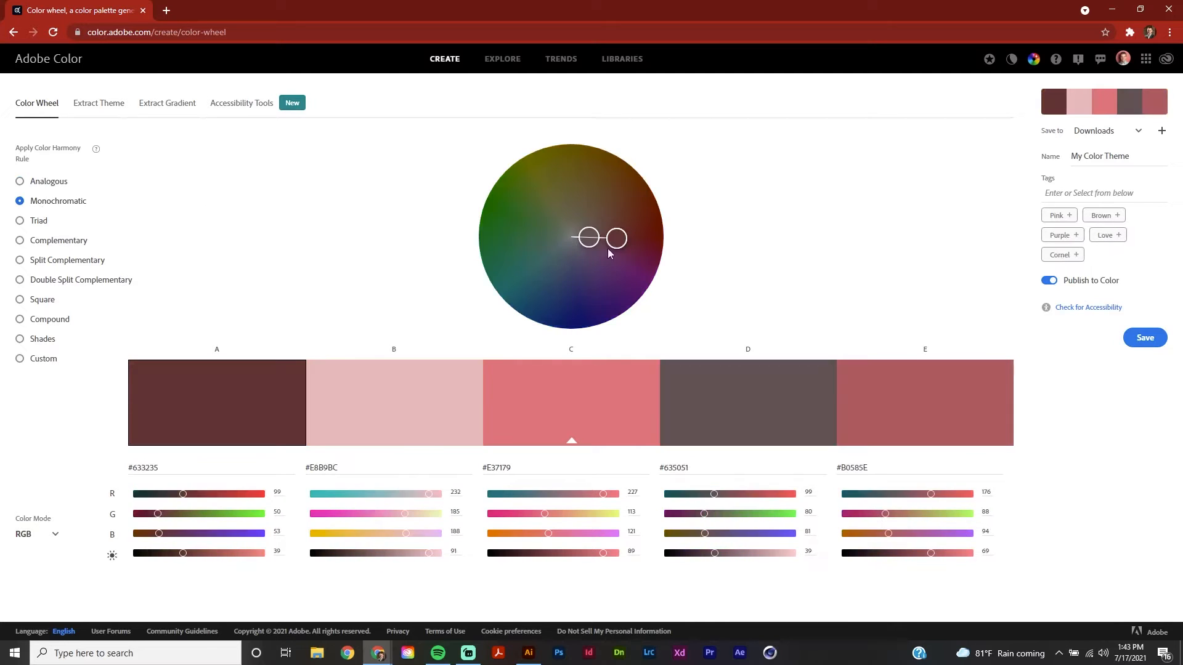
pyautogui.click(41, 221)
pyautogui.moveTo(634, 274); pyautogui.dragTo(622, 248)
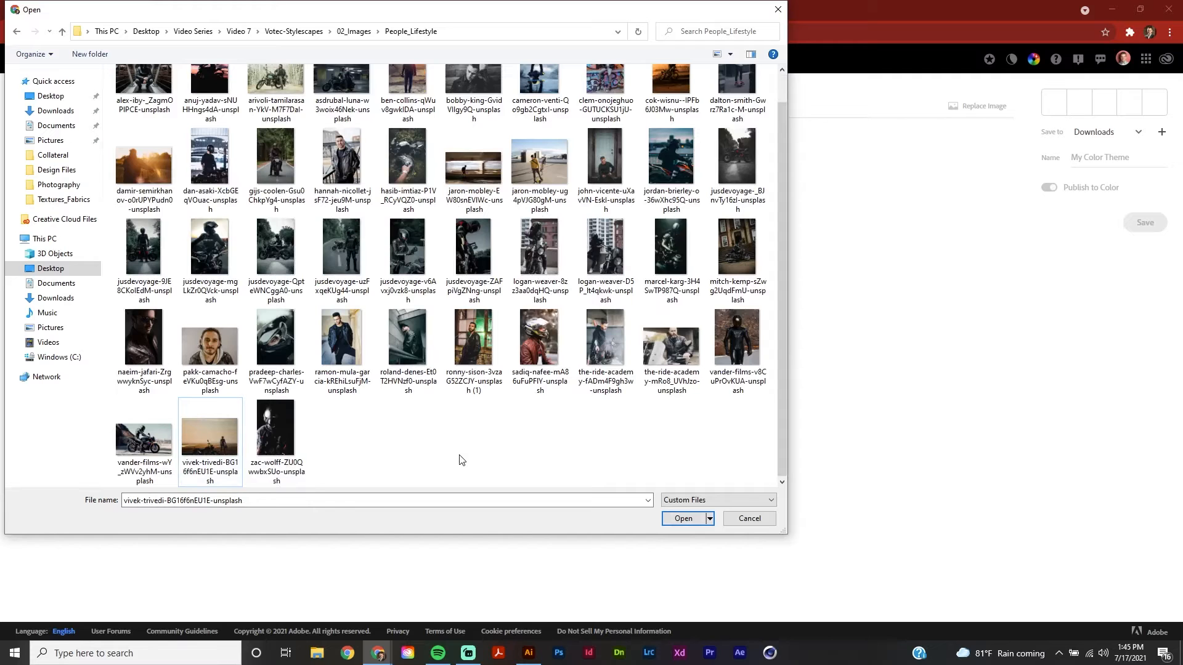
# Step: Extract a color theme from the sunset motorcycle photo and reposition the sampling point in its sky
pyautogui.click(225, 452)
pyautogui.click(680, 520)
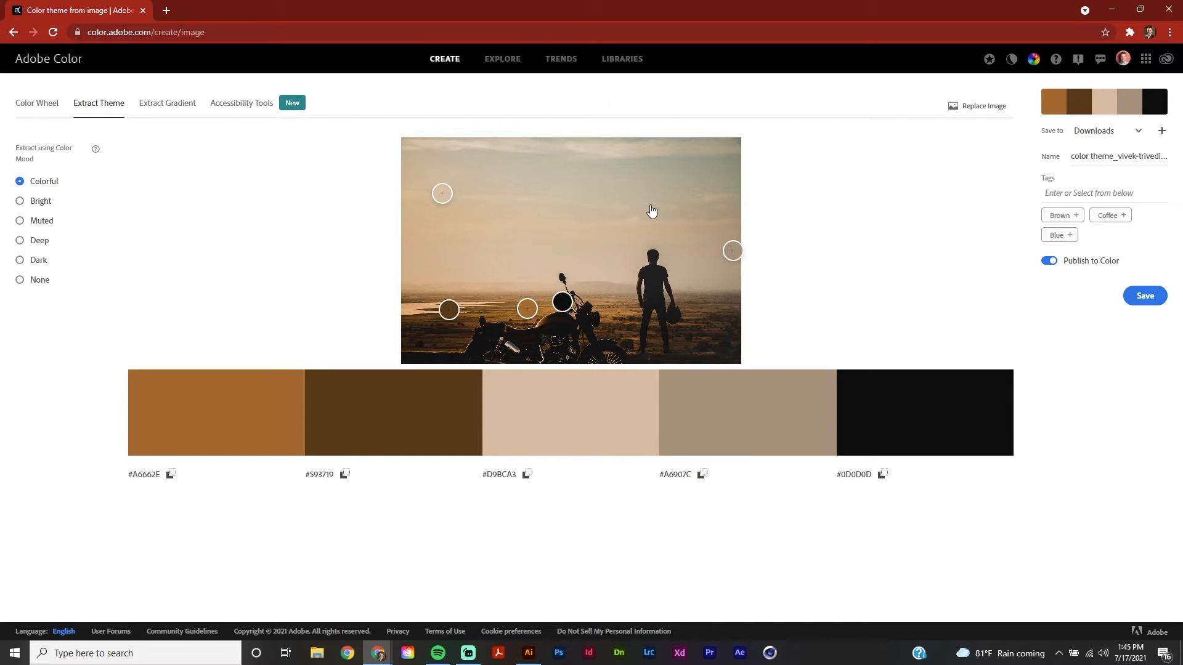
pyautogui.moveTo(446, 193); pyautogui.dragTo(702, 172)
# Step: Try the Bright, Muted and Deep color moods on the photo's extracted theme
pyautogui.click(48, 201)
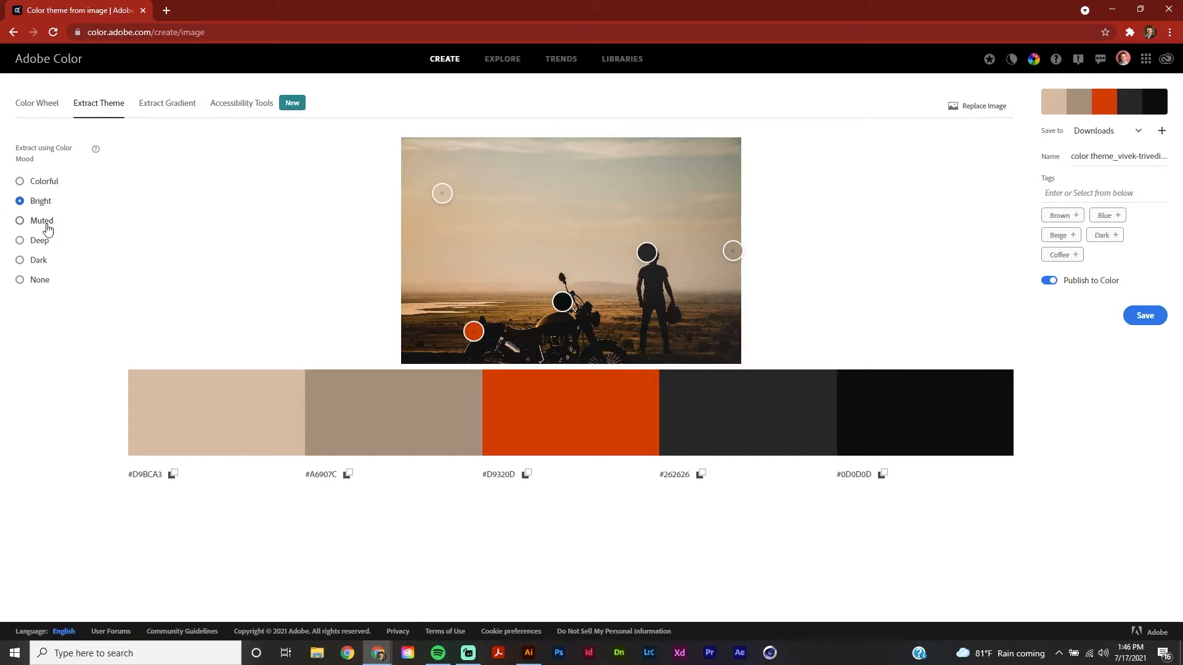
pyautogui.click(48, 225)
pyautogui.click(40, 244)
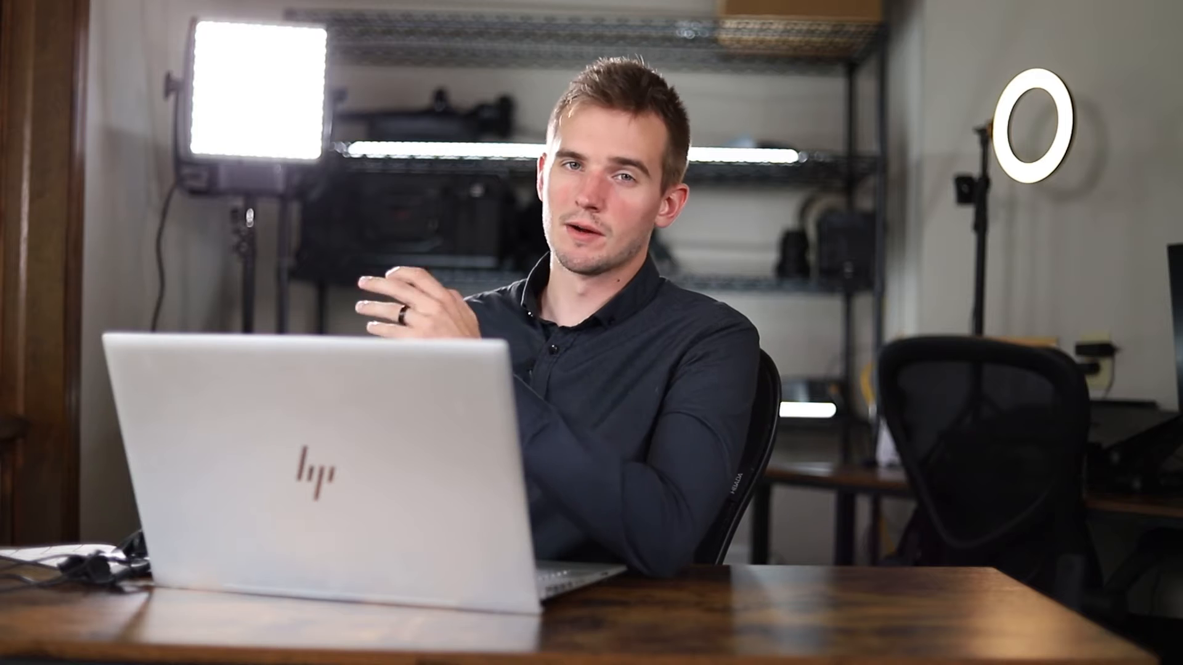